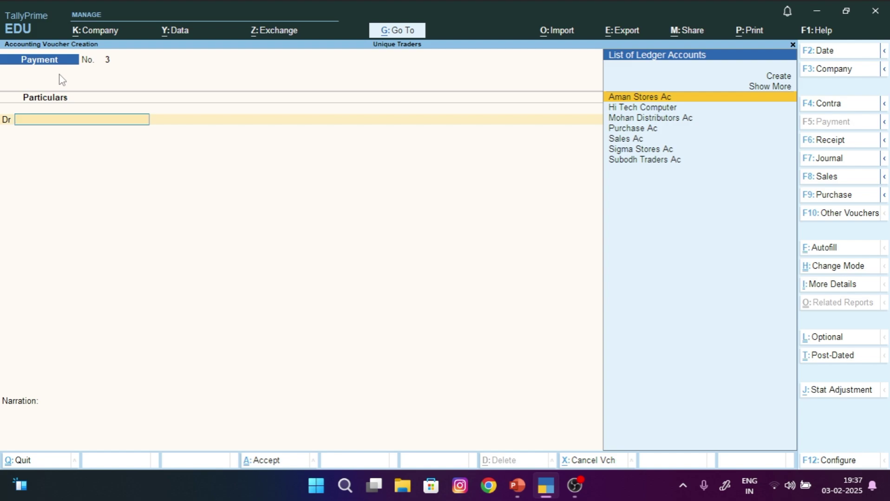
- Start a sales voucher and change its entry mode to As Voucher
{"action": "key", "text": "F6"}
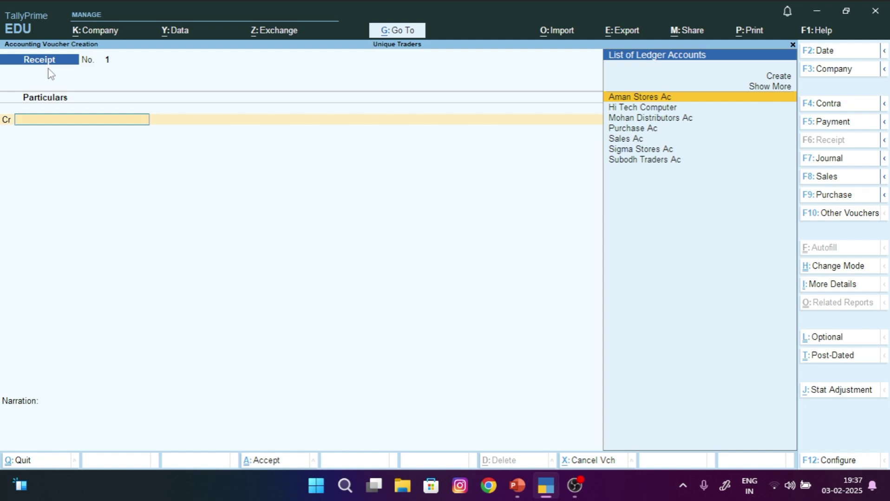
{"action": "key", "text": "F8"}
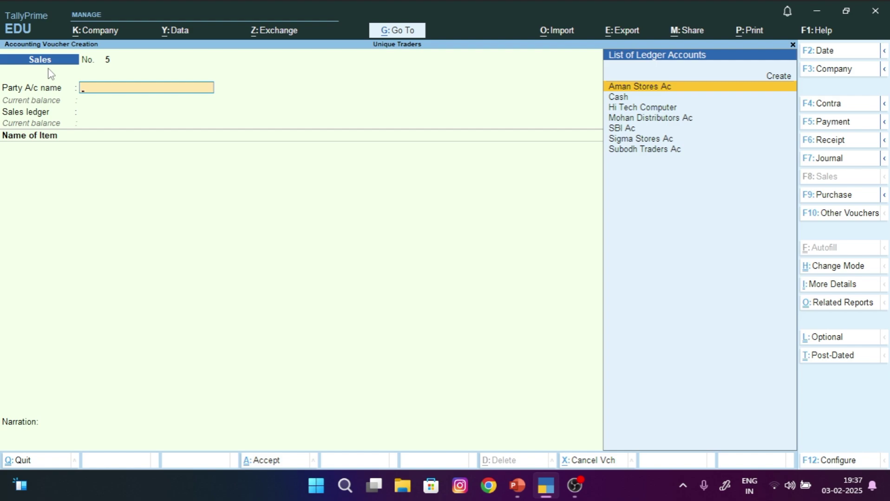
{"action": "key", "text": "ctrl+h"}
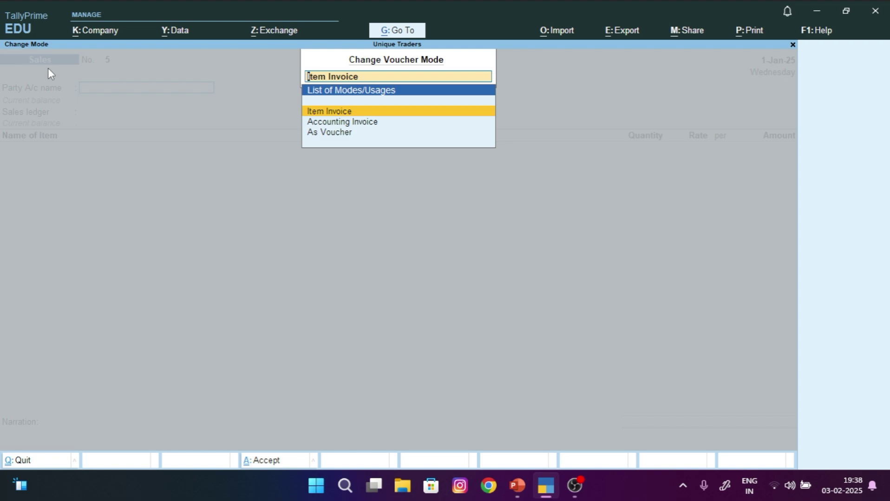
{"action": "key", "text": "Down"}
{"action": "key", "text": "Down"}
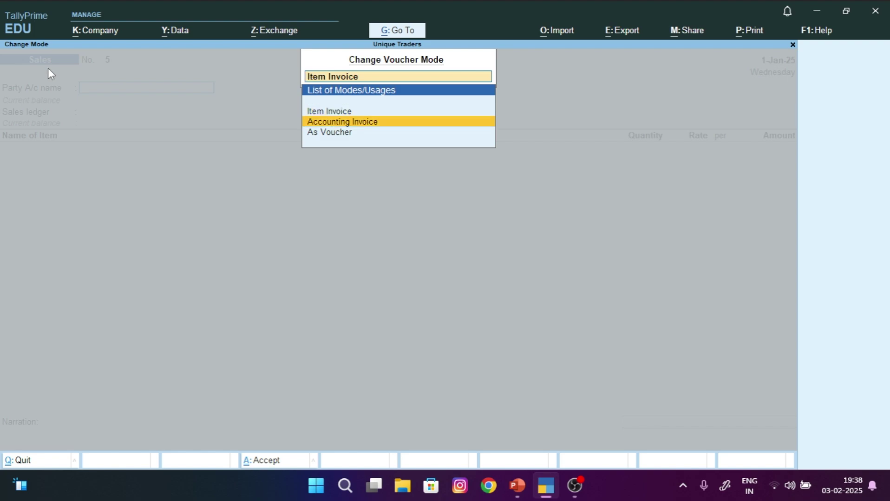
{"action": "key", "text": "Return"}
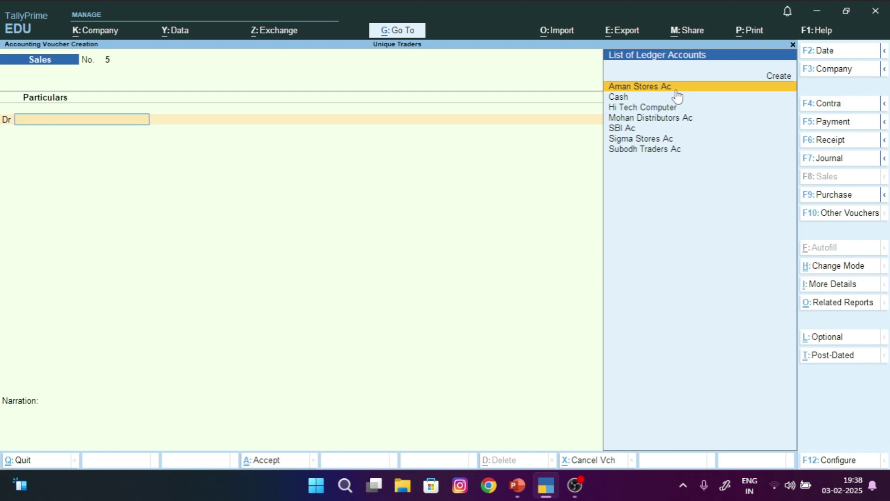
- Create a ledger named Arohi Traders Ac under Sundry Debtors for the debit line of the sales voucher
{"action": "key", "text": "Up"}
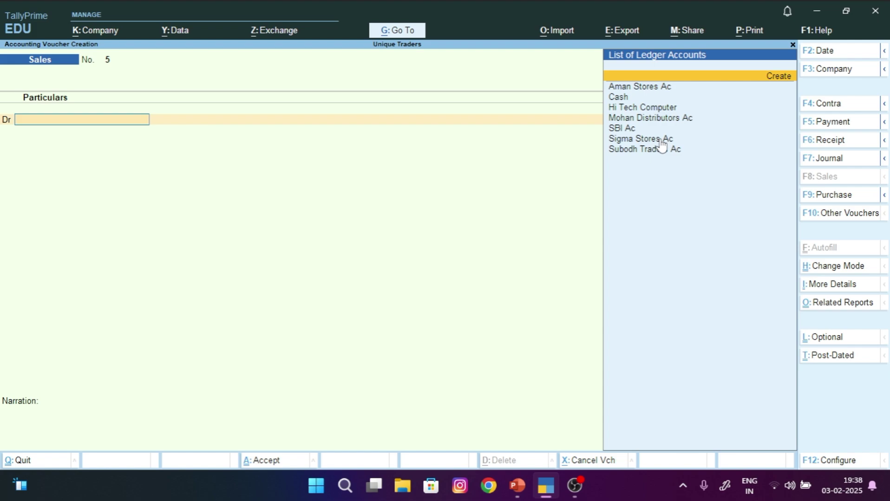
{"action": "key", "text": "Return"}
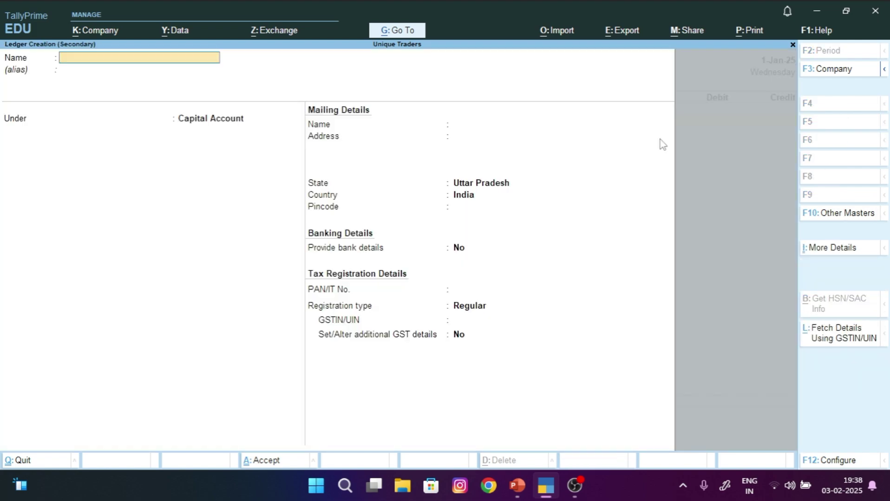
{"action": "type", "text": "Arohi Traders Ac"}
{"action": "key", "text": "Return"}
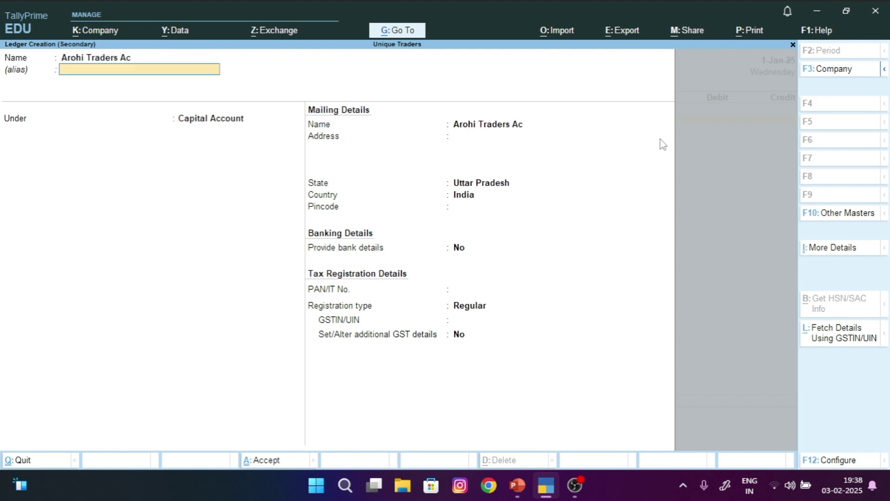
{"action": "key", "text": "Return"}
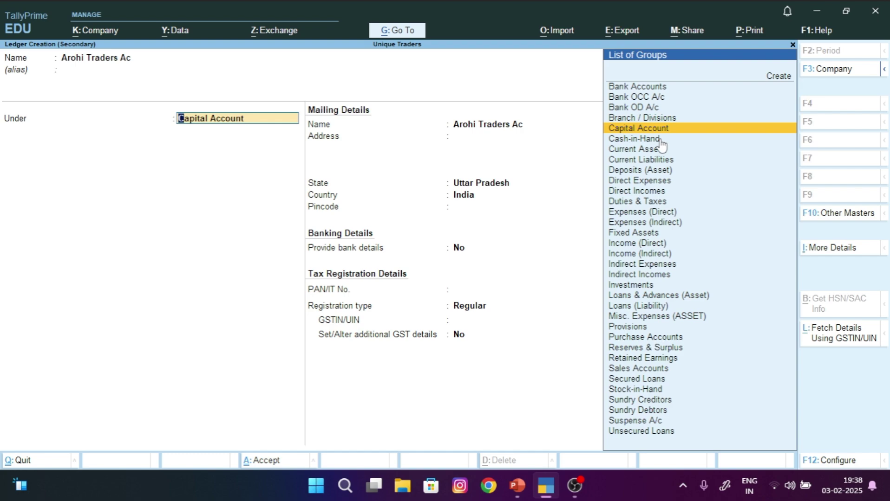
{"action": "type", "text": "Sund"}
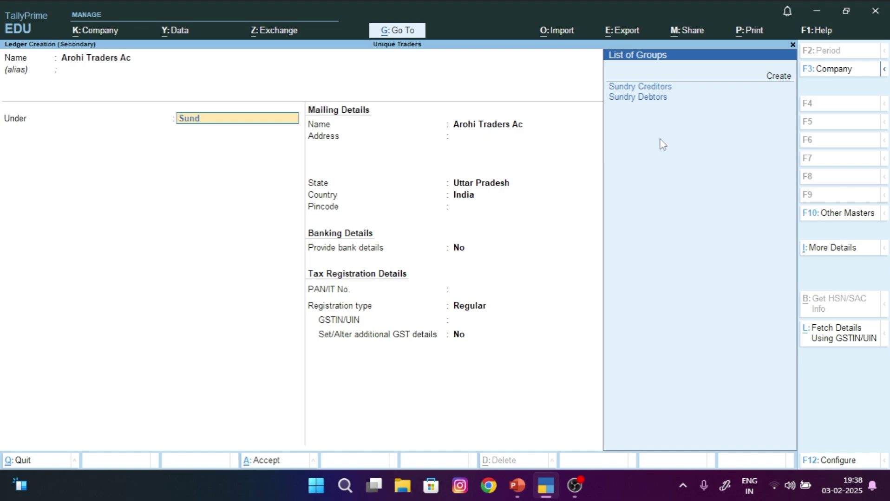
{"action": "key", "text": "Down"}
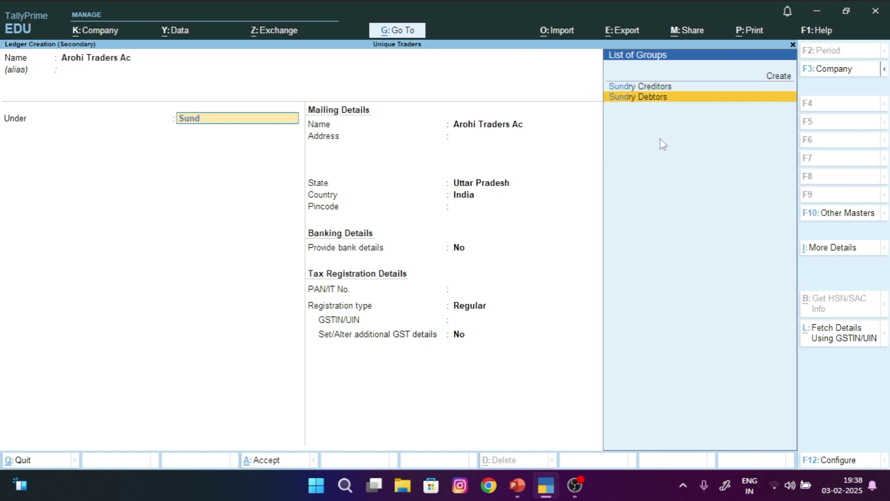
{"action": "key", "text": "Return"}
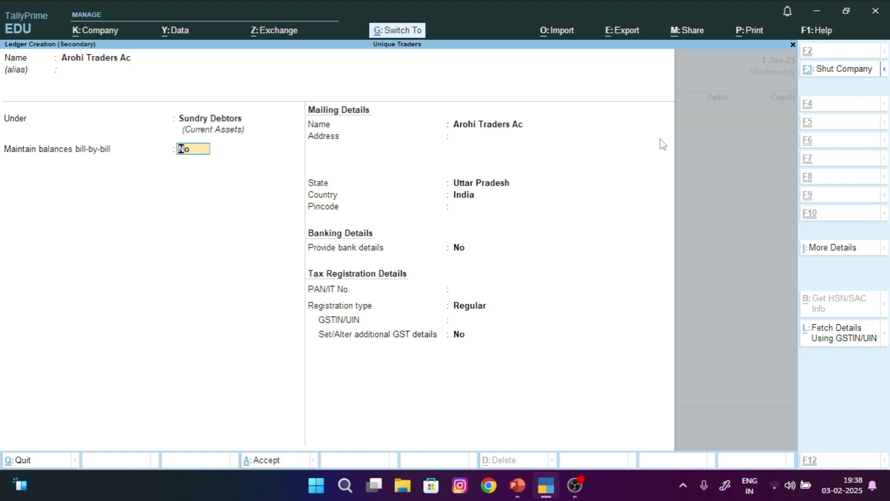
{"action": "key", "text": "ctrl+a"}
{"action": "key", "text": "ctrl+a"}
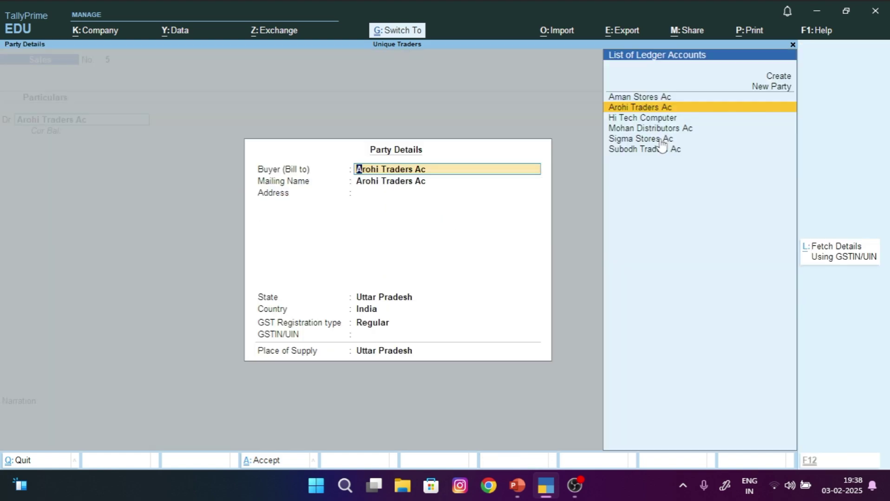
- Accept the default party details and debit Arohi Traders Ac 6,000 against Sales Ac, without allocating any inventory items
{"action": "key", "text": "ctrl+a"}
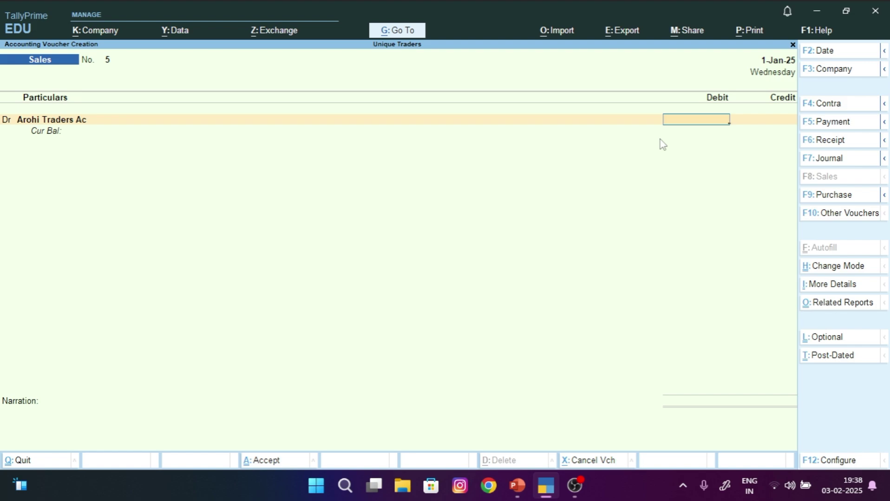
{"action": "type", "text": "6000"}
{"action": "key", "text": "Return"}
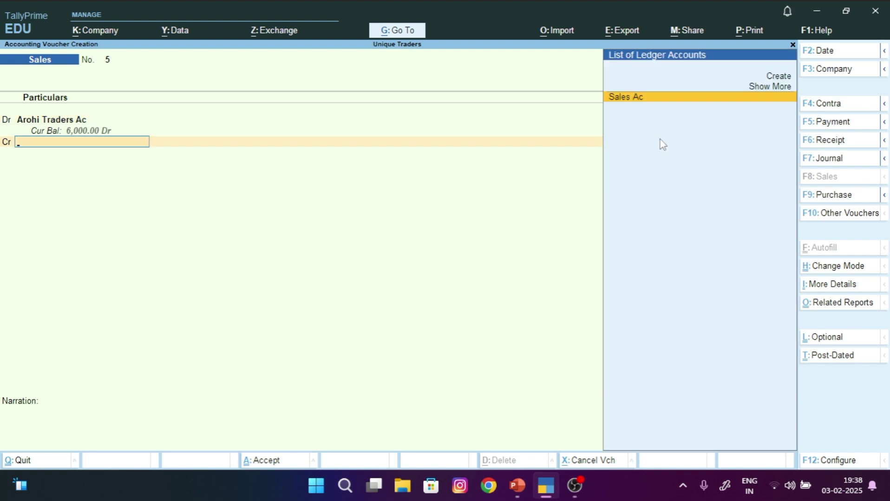
{"action": "key", "text": "Return"}
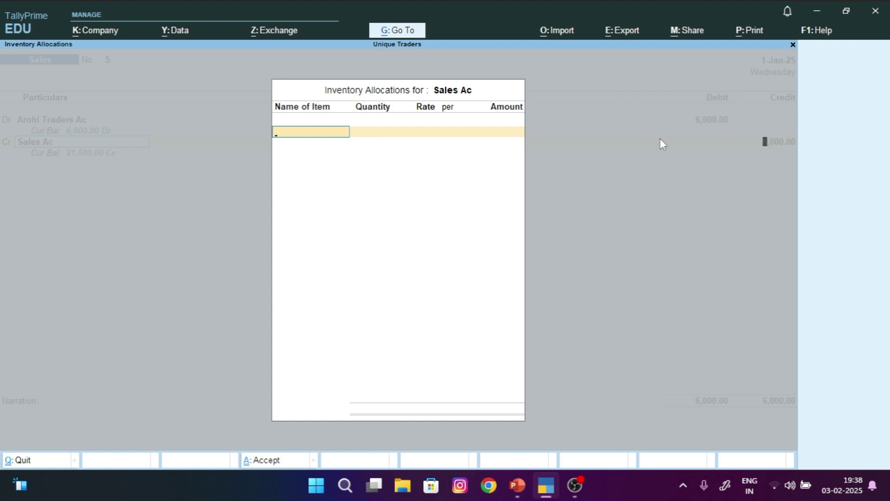
{"action": "key", "text": "Return"}
{"action": "key", "text": "Return"}
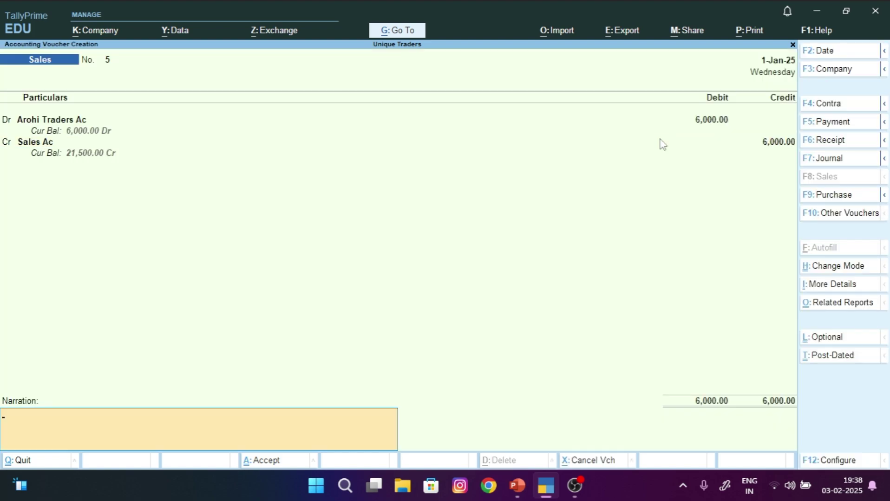
- Add the narration "being goods sold to arohi traders" and save the sales voucher
{"action": "type", "text": "being goods sold to"}
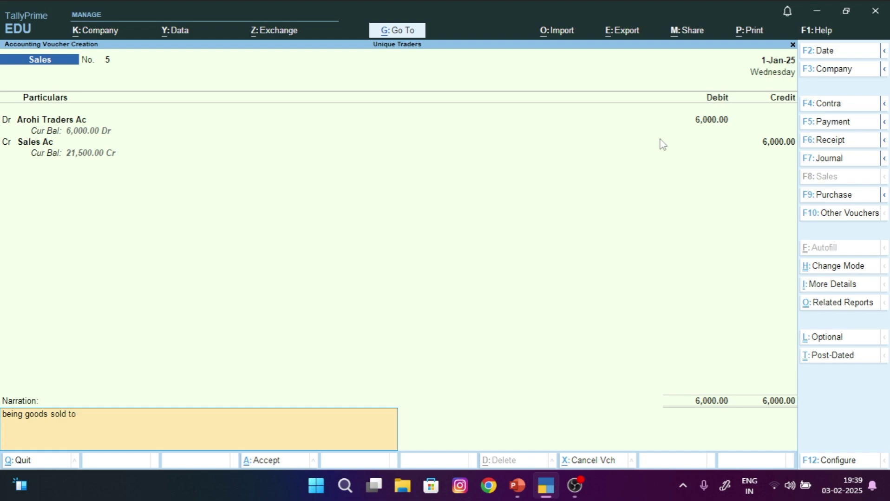
{"action": "type", "text": " arohi traders"}
{"action": "key", "text": "ctrl"}
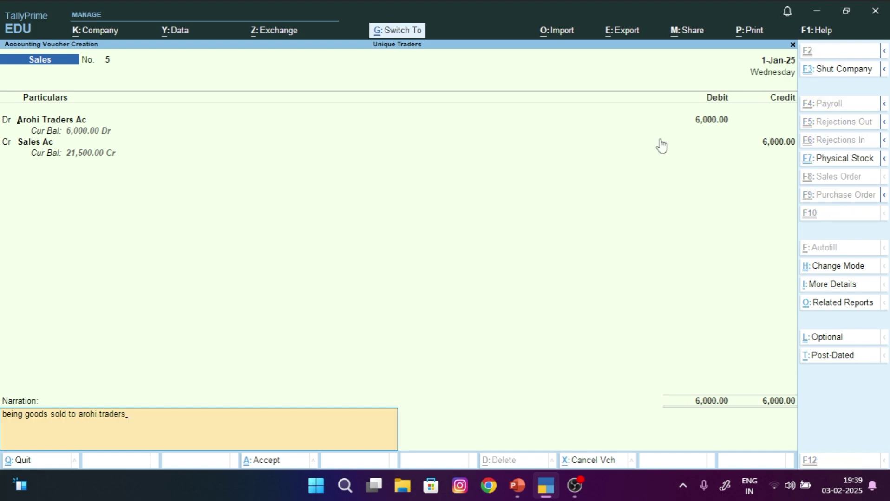
{"action": "key", "text": "ctrl+a"}
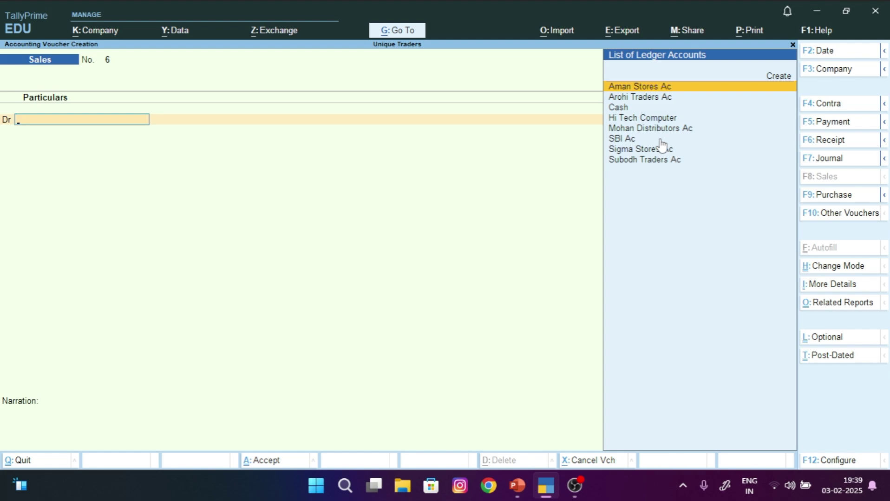
- Start a receipt voucher and credit Arohi Traders Ac with 6,000
{"action": "key", "text": "F6"}
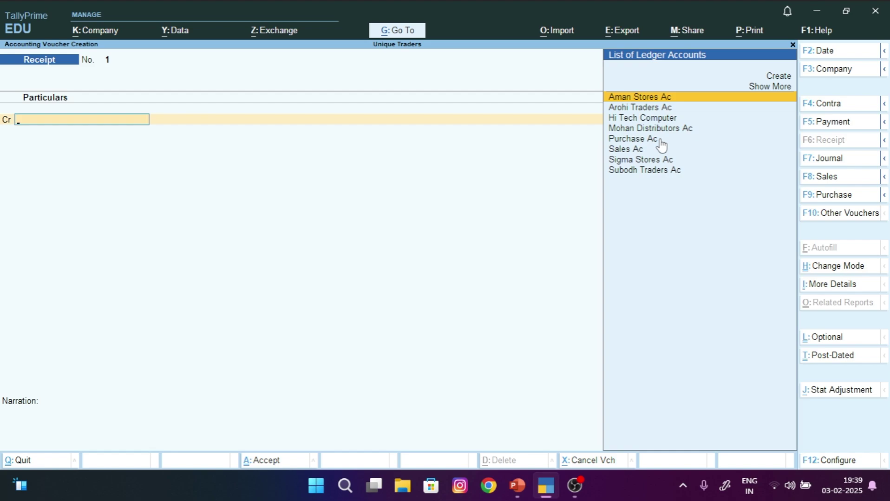
{"action": "key", "text": "Down"}
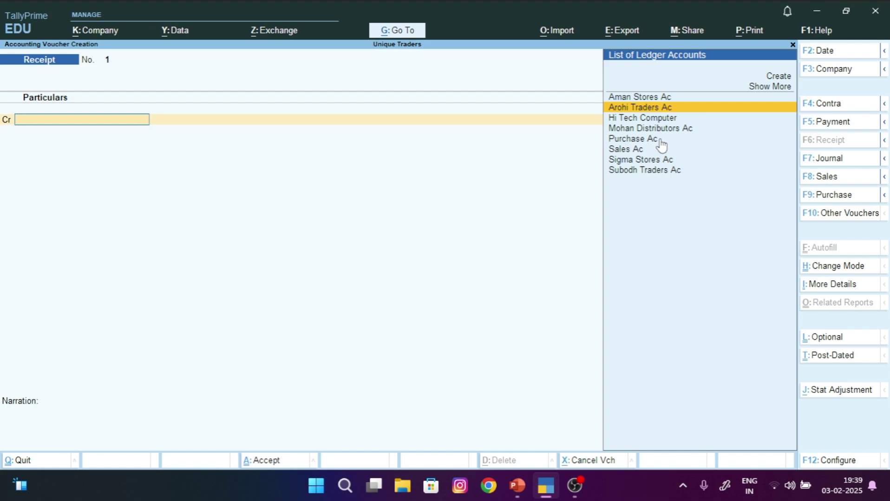
{"action": "key", "text": "Return"}
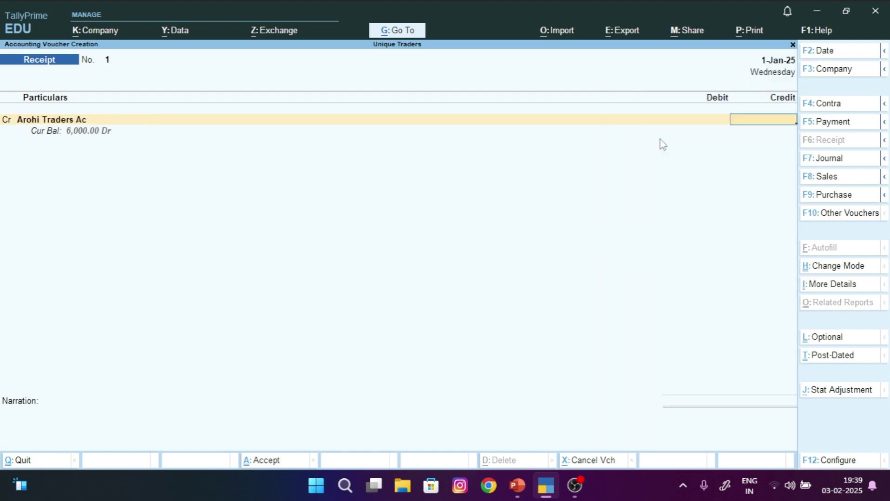
{"action": "type", "text": "6000"}
{"action": "key", "text": "Return"}
{"action": "key", "text": "Return"}
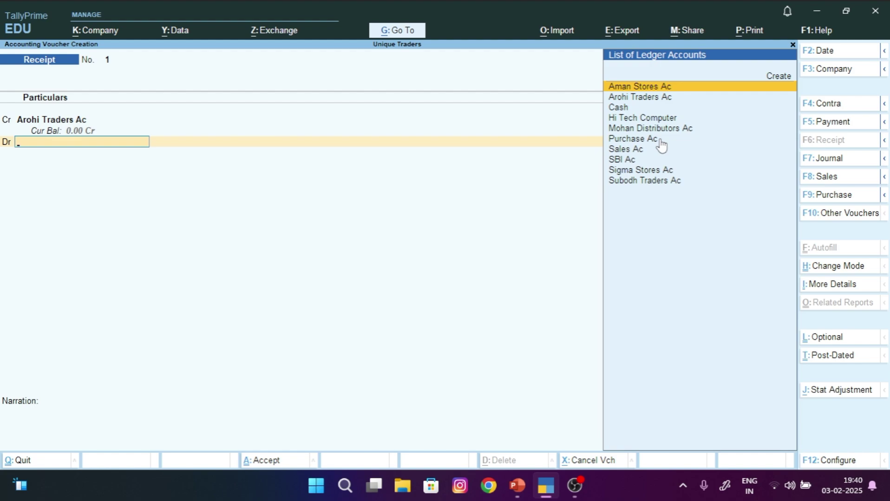
- Debit the Cash ledger with 6,000 in the receipt voucher
{"action": "key", "text": "Down"}
{"action": "key", "text": "Down"}
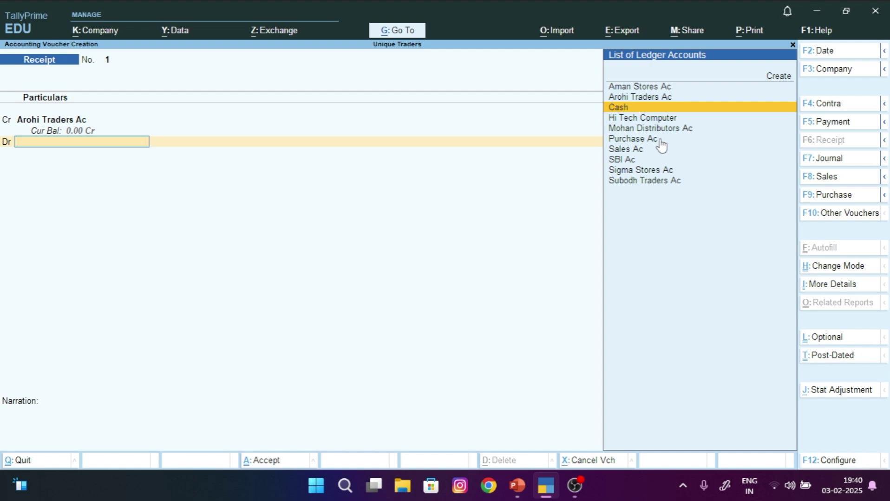
{"action": "key", "text": "Return"}
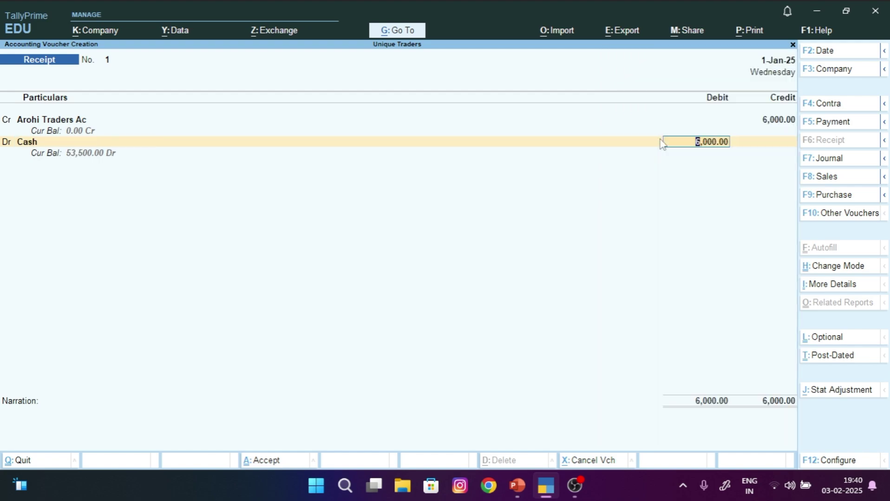
{"action": "key", "text": "Return"}
- Add the narration "being cash received from arohi traders." and save the receipt voucher
{"action": "type", "text": "be"}
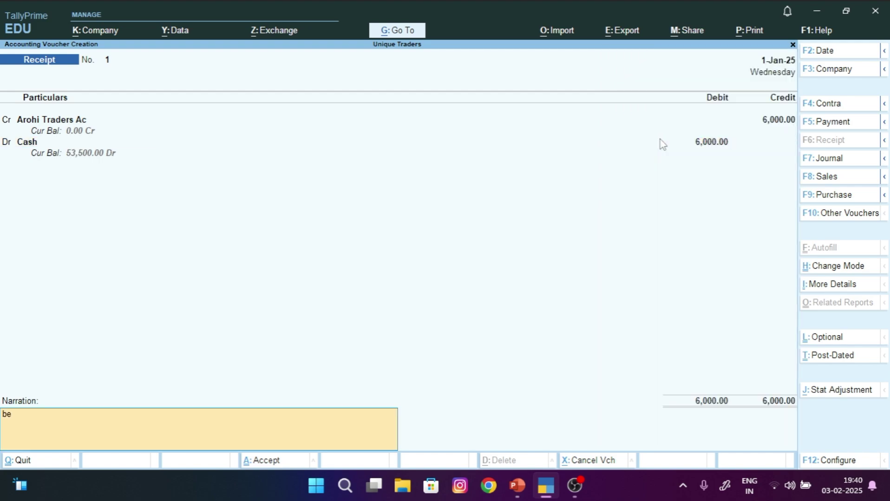
{"action": "type", "text": "ing cash received from"}
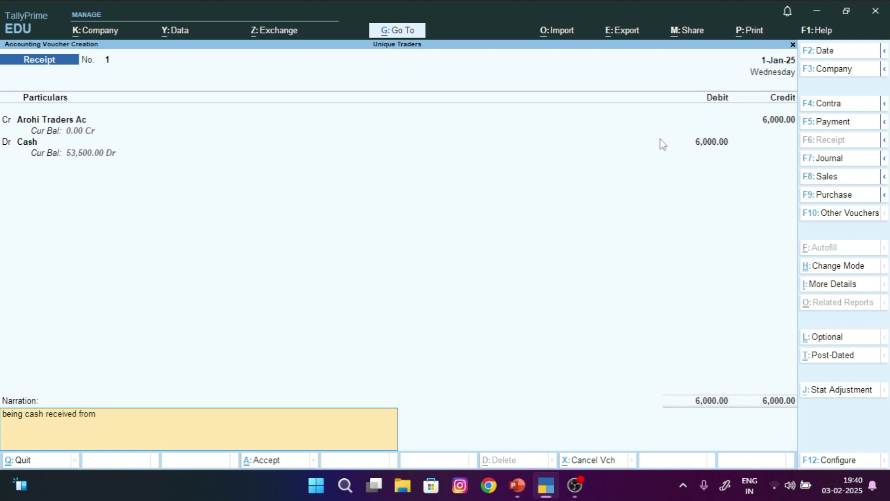
{"action": "type", "text": " arohi traders."}
{"action": "key", "text": "ctrl"}
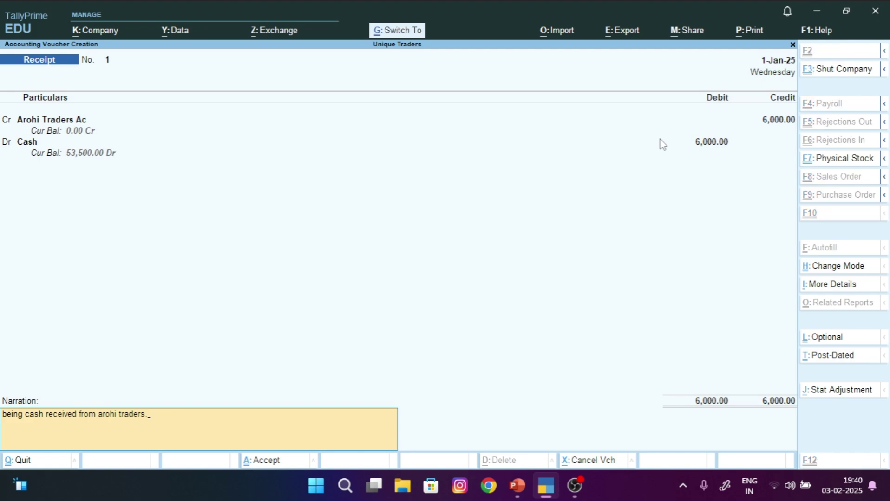
{"action": "key", "text": "ctrl+a"}
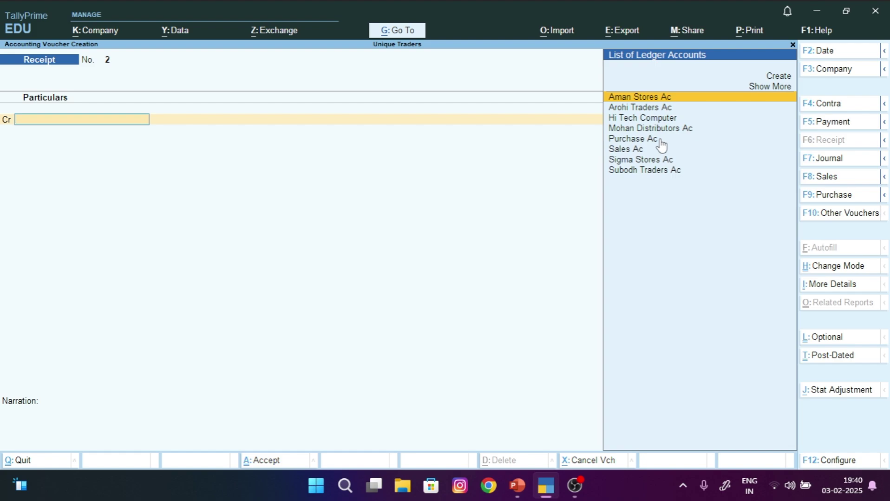
- Leave voucher entry and check the Arohi Traders Ac sales and receipt entries in the Day Book
{"action": "key", "text": "Escape"}
{"action": "key", "text": "Return"}
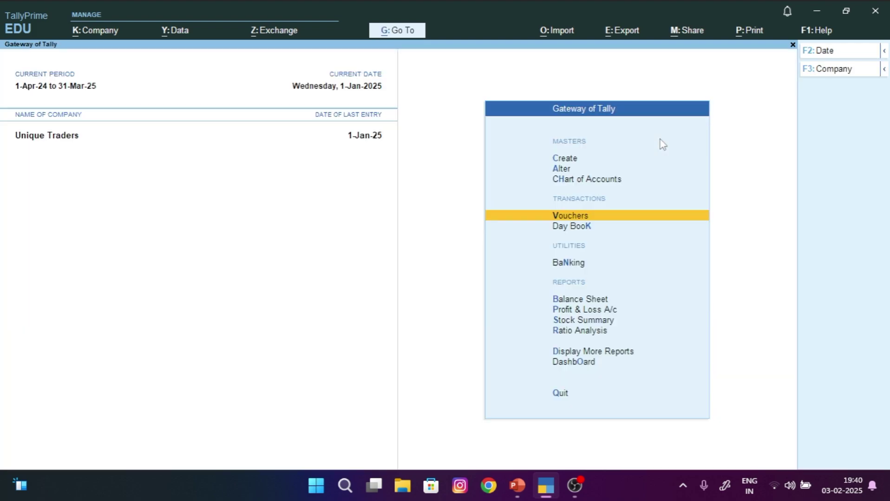
{"action": "key", "text": "Down"}
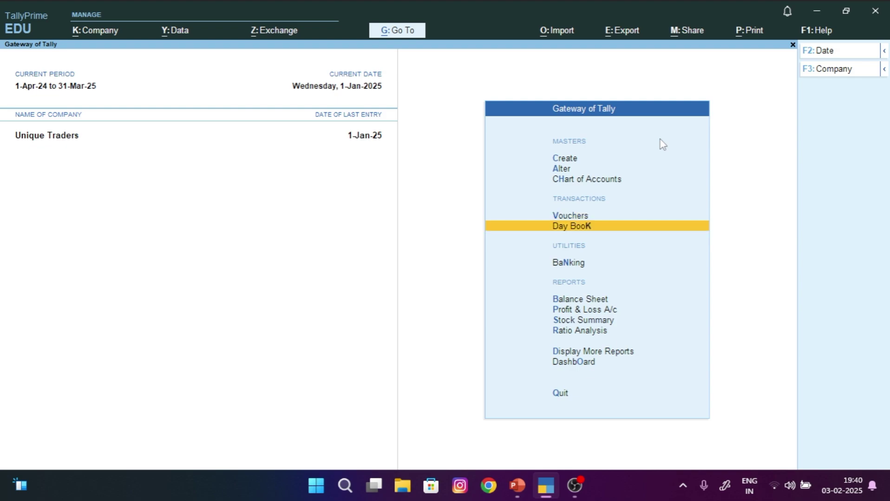
{"action": "key", "text": "Return"}
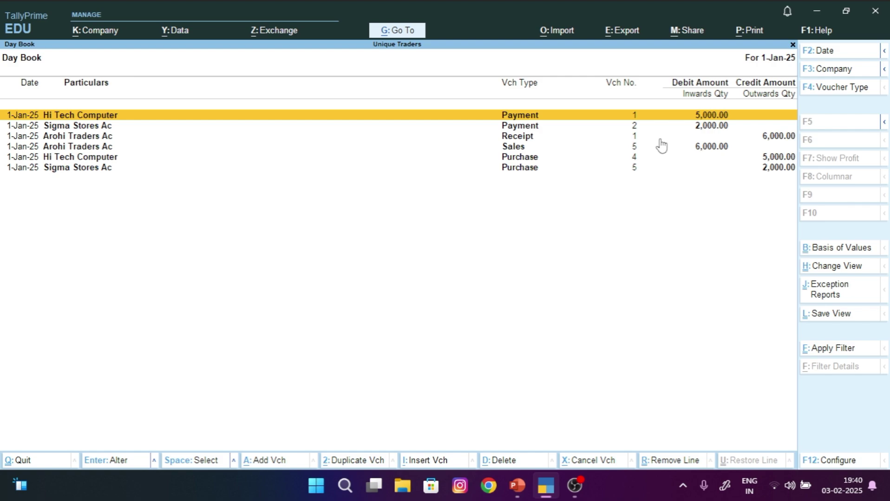
{"action": "key", "text": "Down"}
{"action": "key", "text": "Down"}
{"action": "key", "text": "Down"}
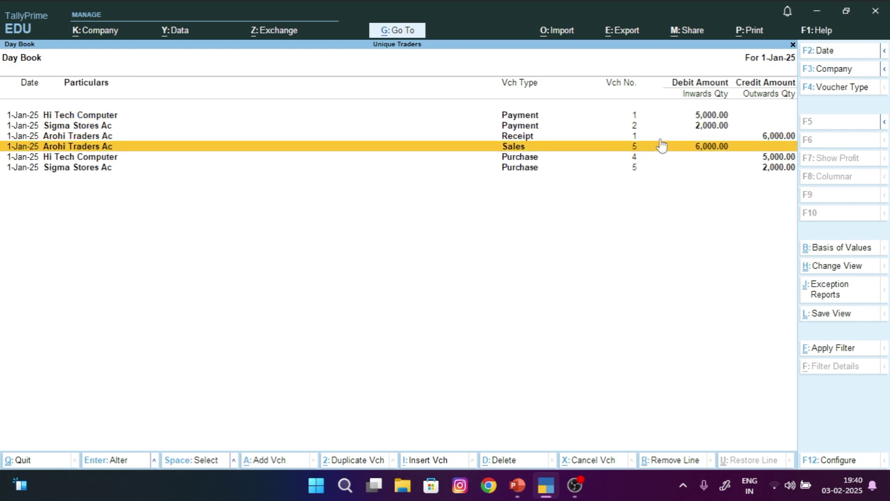
{"action": "key", "text": "Up"}
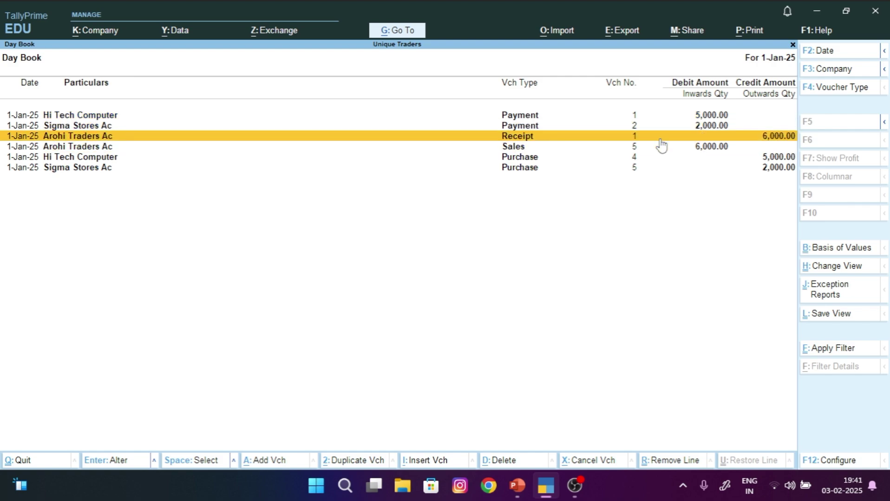